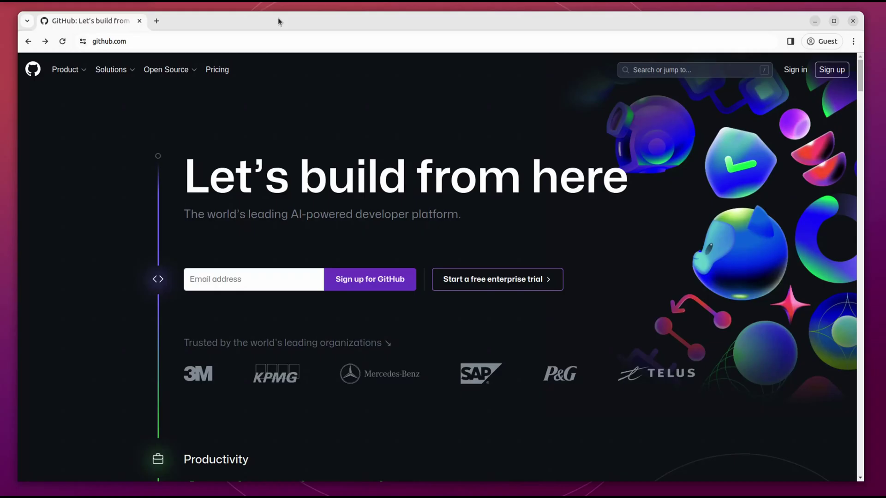
# Begin GitHub sign-up and enter the pasted email address, continuing to the password field.
pyautogui.click(270, 43)
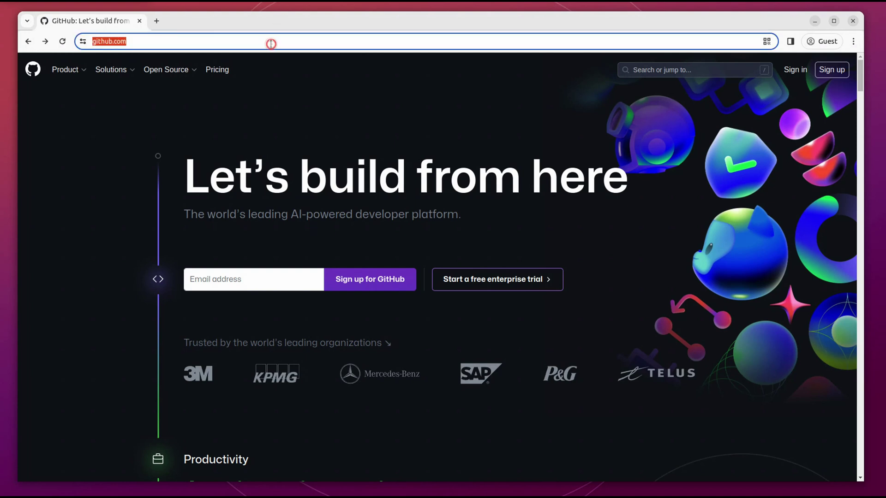
pyautogui.press('Return')
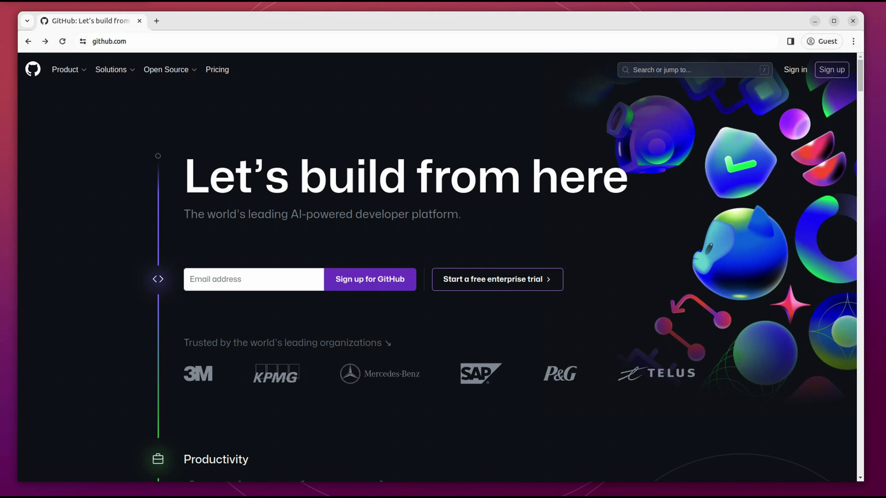
pyautogui.click(830, 69)
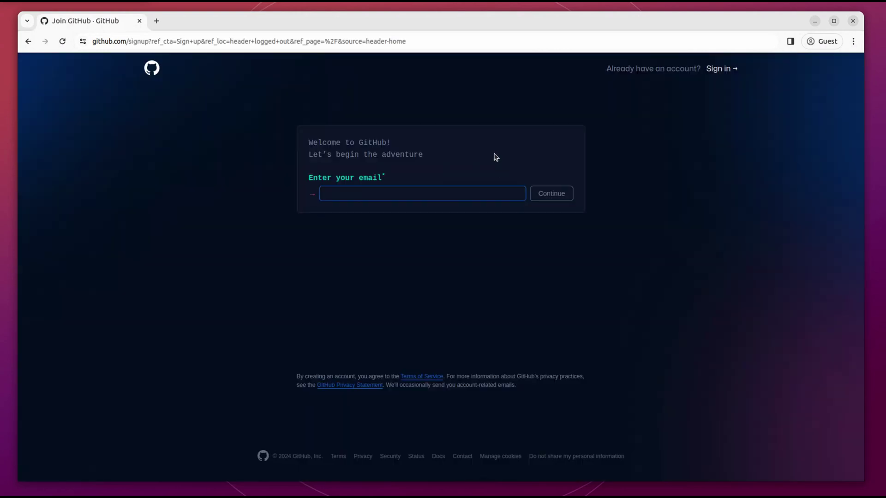
pyautogui.hotkey('ctrl', 'v')
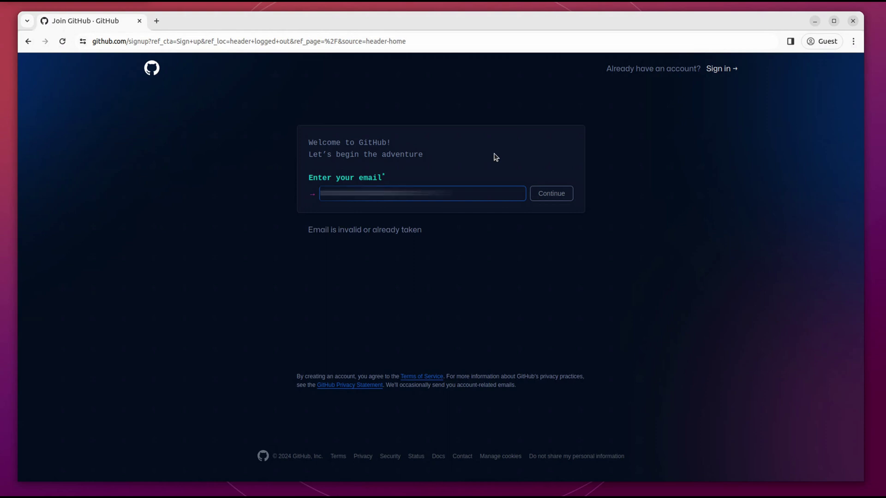
pyautogui.click(560, 195)
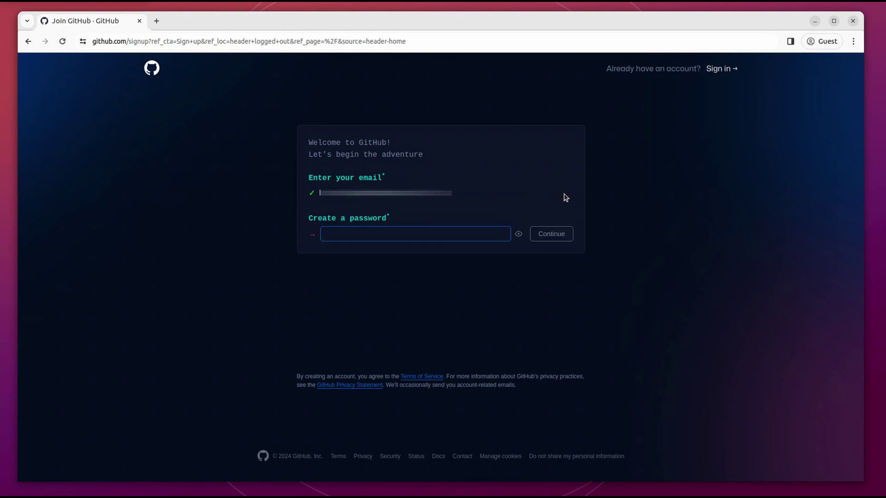
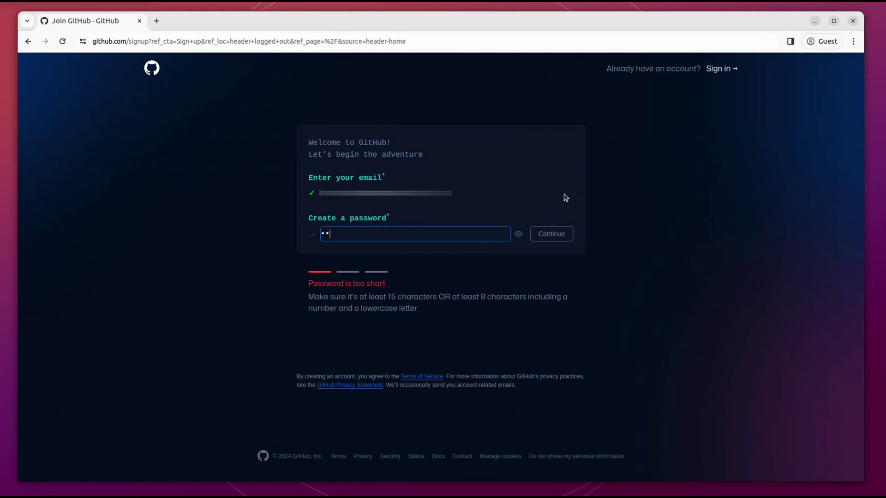
# Accept the password and the username belreyztoolkit to reach email preferences.
pyautogui.click(553, 235)
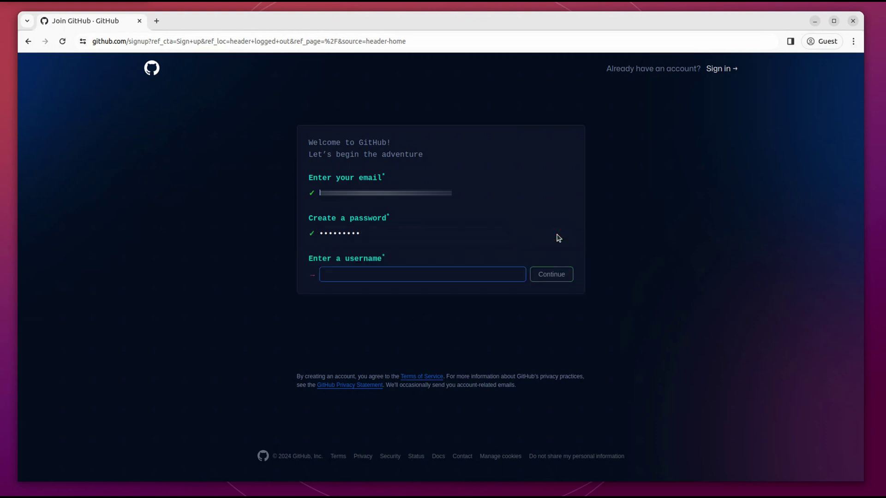
pyautogui.write('belreyz')
pyautogui.write('toolkit')
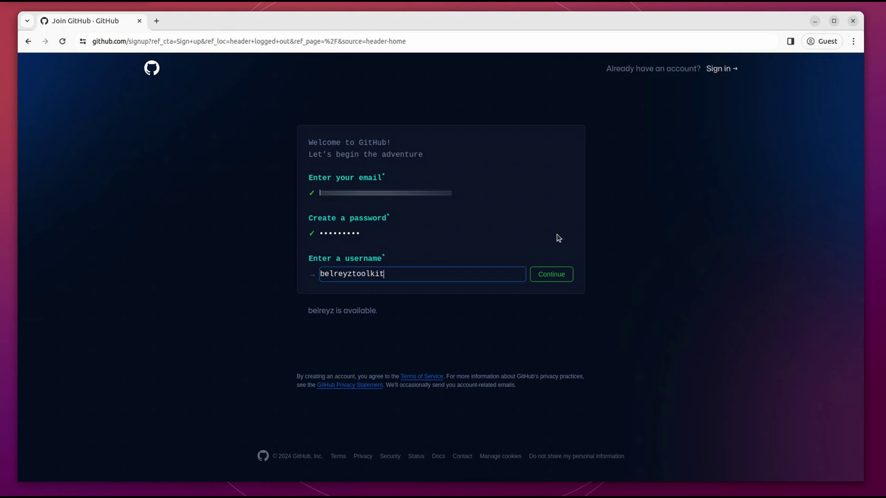
pyautogui.click(556, 276)
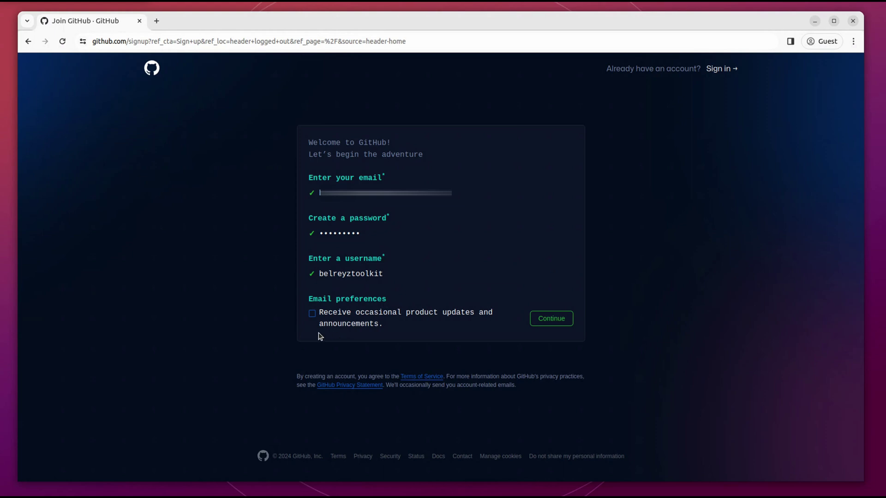
# Pass the rotate-the-object verification puzzle and create the account.
pyautogui.click(551, 319)
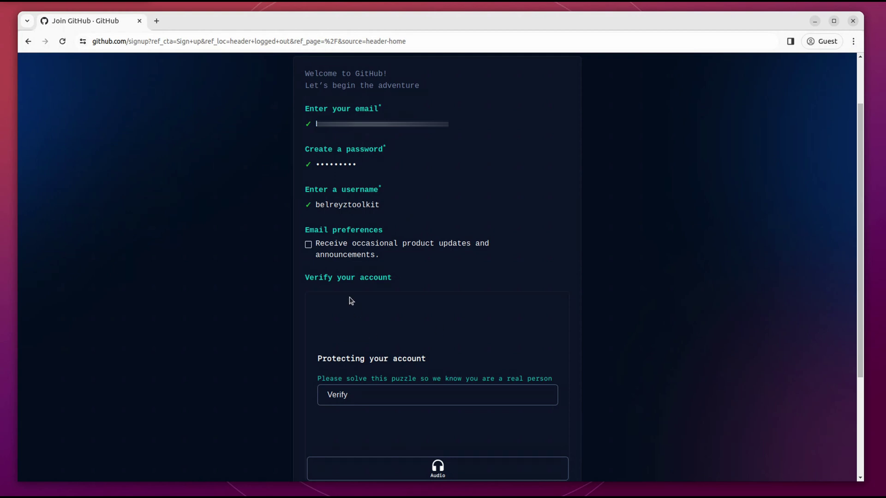
pyautogui.click(350, 395)
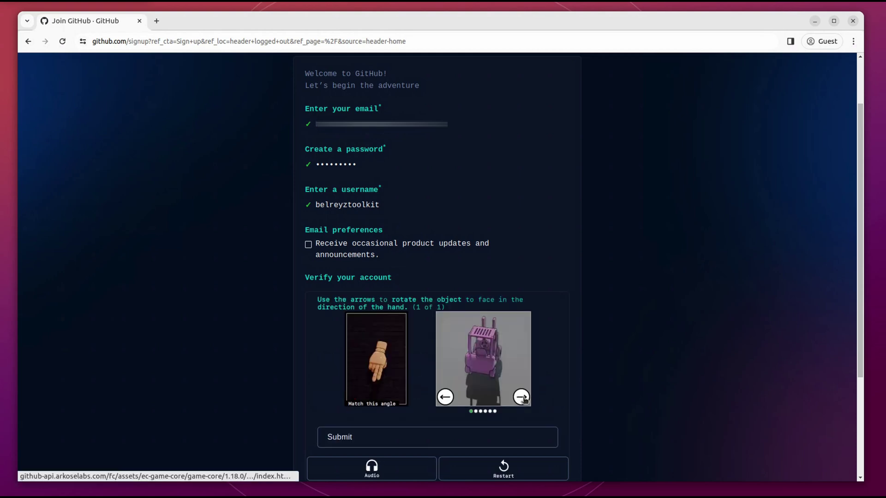
pyautogui.click(524, 398)
pyautogui.click(523, 398)
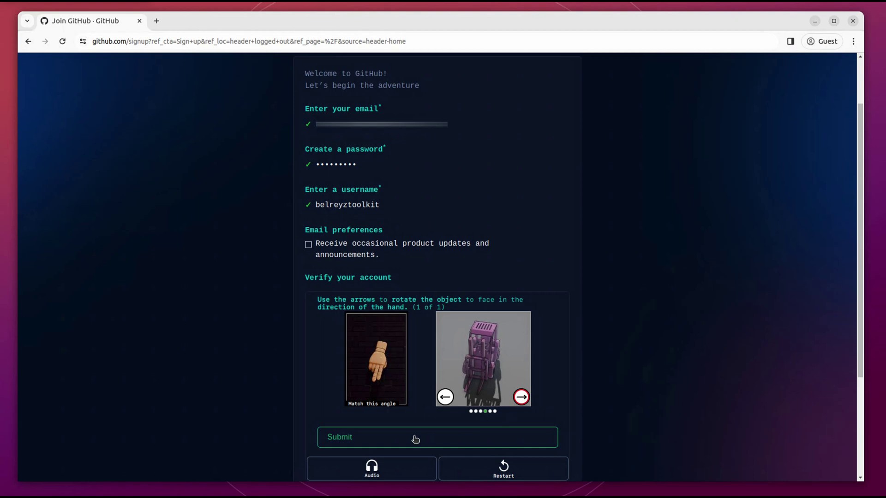
pyautogui.click(416, 439)
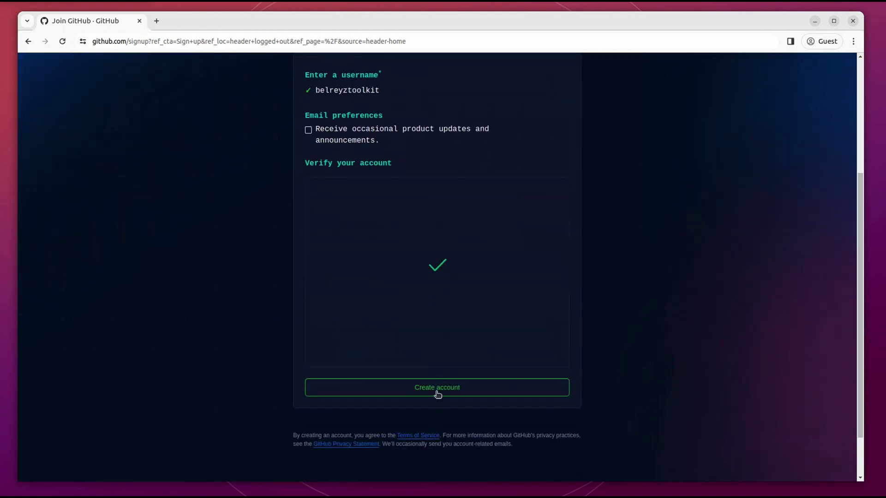
pyautogui.click(438, 389)
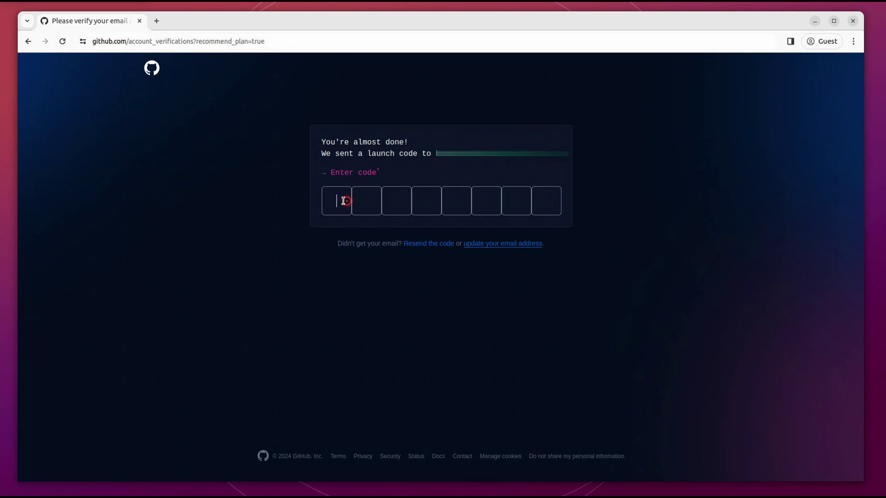
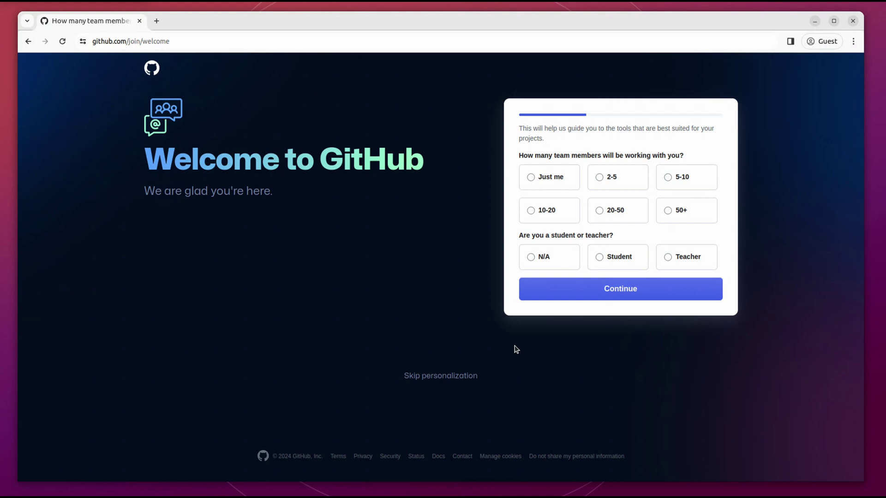
# Skip the personalization questions to reach the Home dashboard.
pyautogui.click(435, 377)
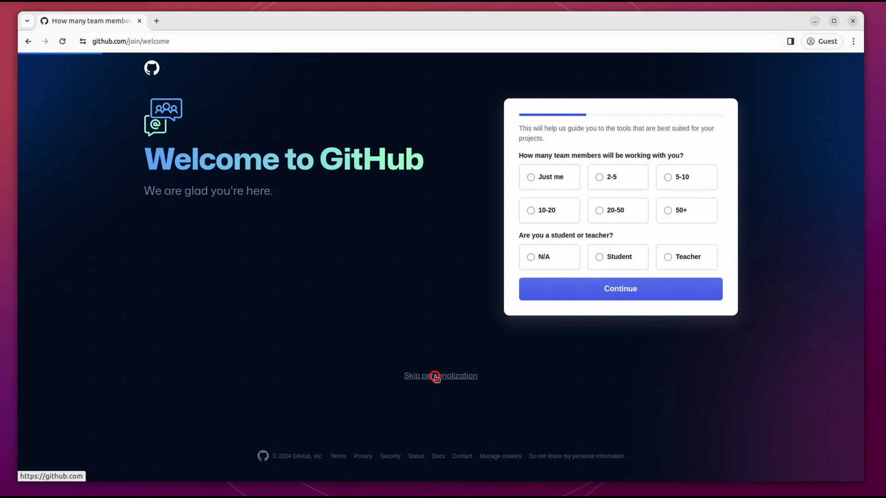